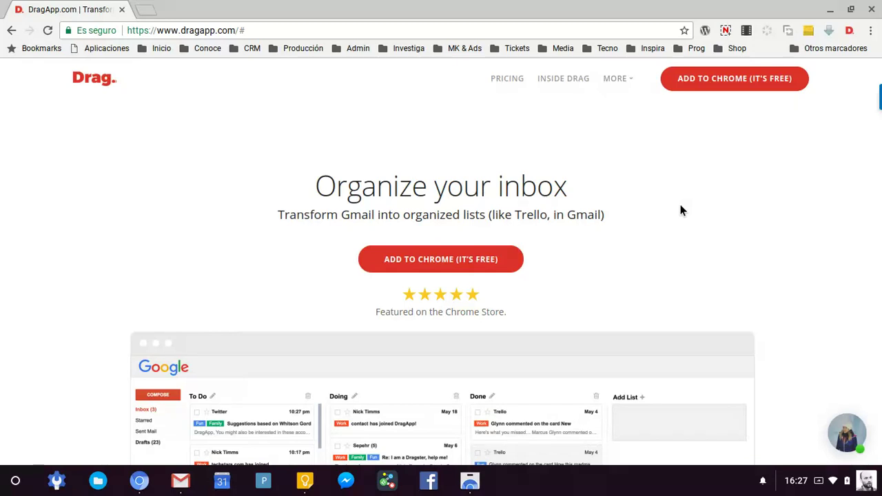
Look through the Drag home page down to the customer testimonials and return to its beginning.
{"action": "left_click", "coordinate": [242, 26]}
{"action": "scroll", "coordinate": [339, 213], "scroll_direction": "down", "scroll_amount": 10}
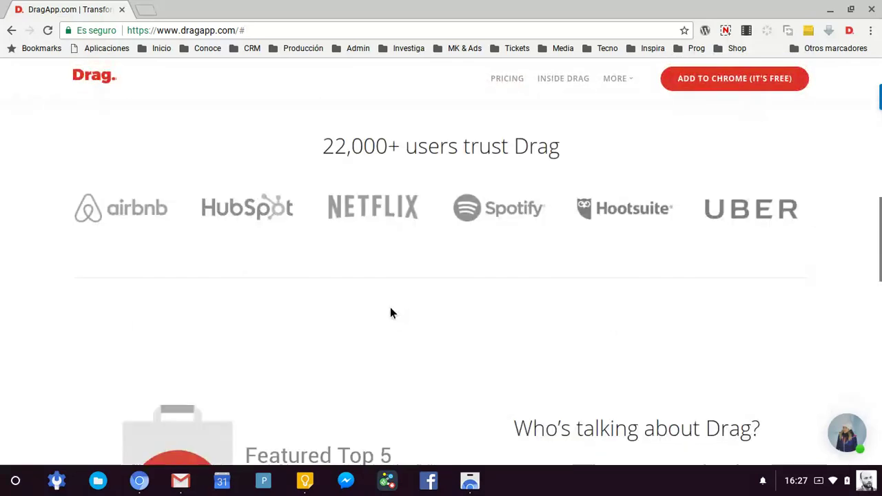
{"action": "scroll", "coordinate": [395, 308], "scroll_direction": "down", "scroll_amount": 10}
{"action": "scroll", "coordinate": [395, 308], "scroll_direction": "up", "scroll_amount": 20}
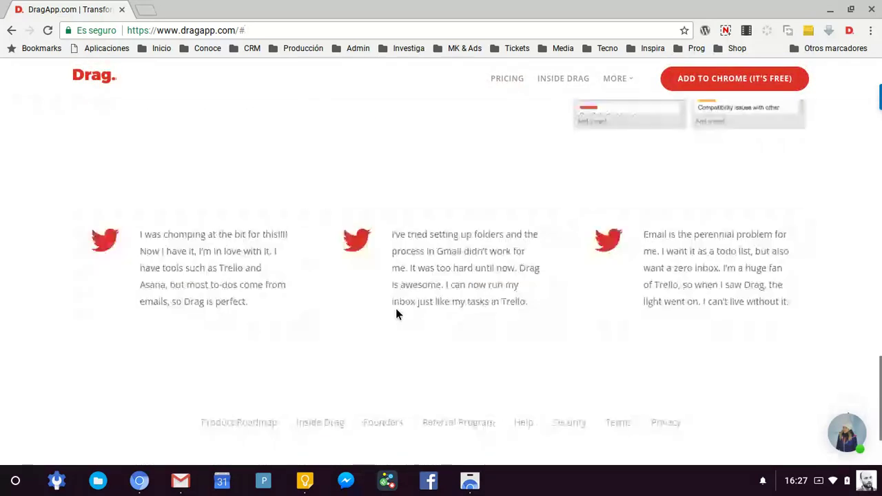
Maximize the Chrome Web Store window and examine the Drag extension's title and publisher line.
{"action": "left_click_drag", "start_coordinate": [236, 10], "coordinate": [676, 40]}
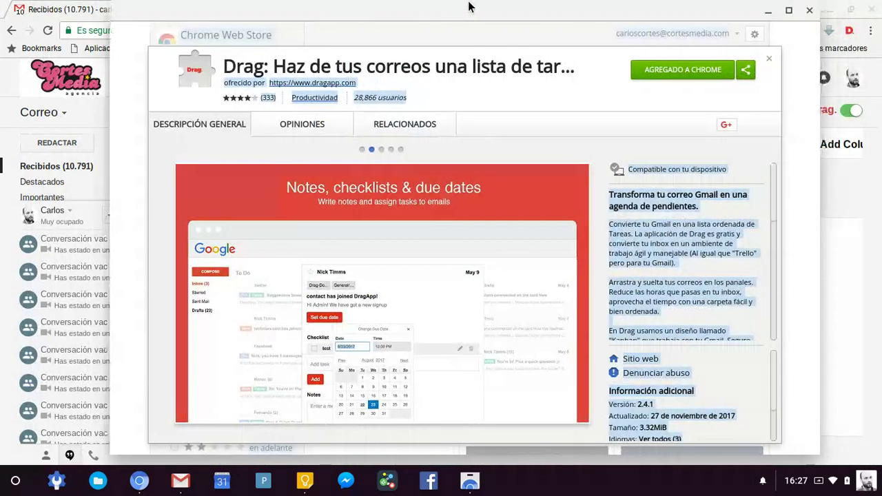
{"action": "double_click", "coordinate": [469, 16]}
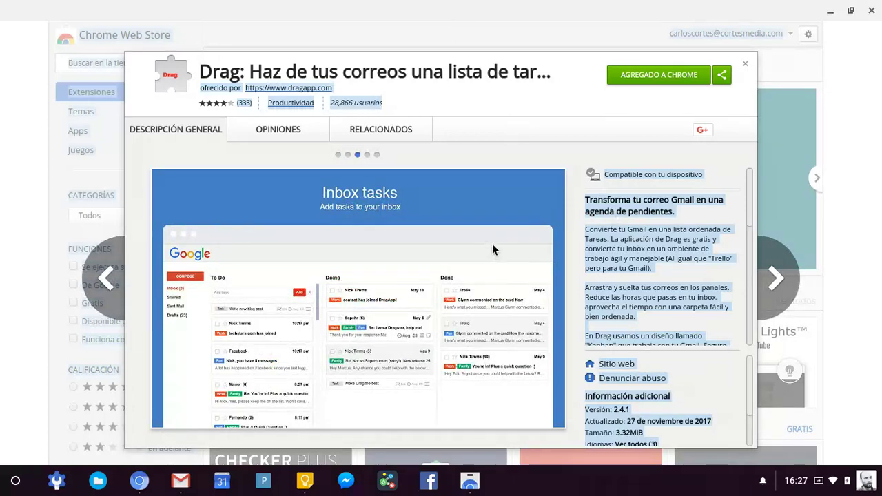
{"action": "left_click_drag", "start_coordinate": [200, 70], "coordinate": [534, 65]}
{"action": "left_click", "coordinate": [534, 65]}
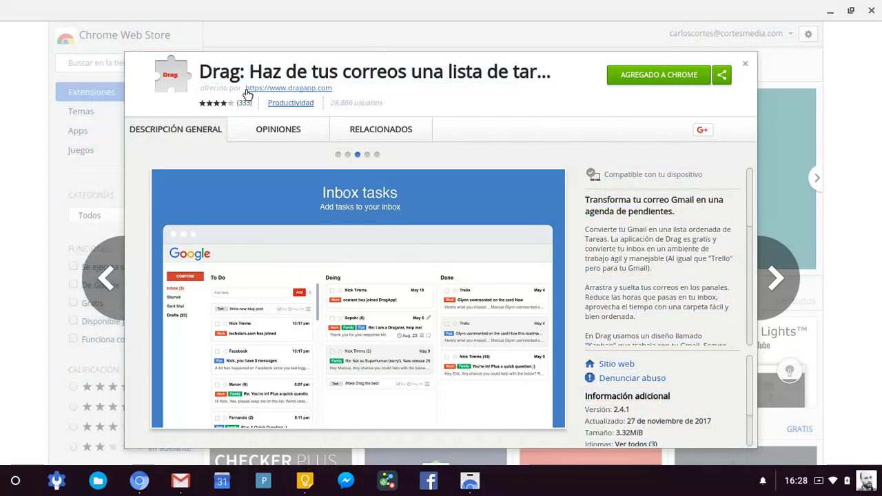
{"action": "left_click_drag", "start_coordinate": [199, 88], "coordinate": [241, 88]}
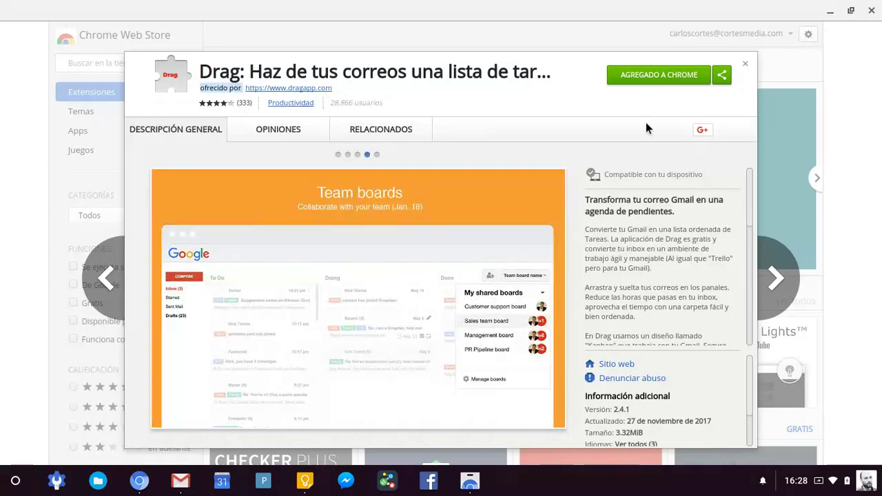
View the Drag extension's preview slides through to the demo video, and minimize the store window.
{"action": "left_click", "coordinate": [338, 155]}
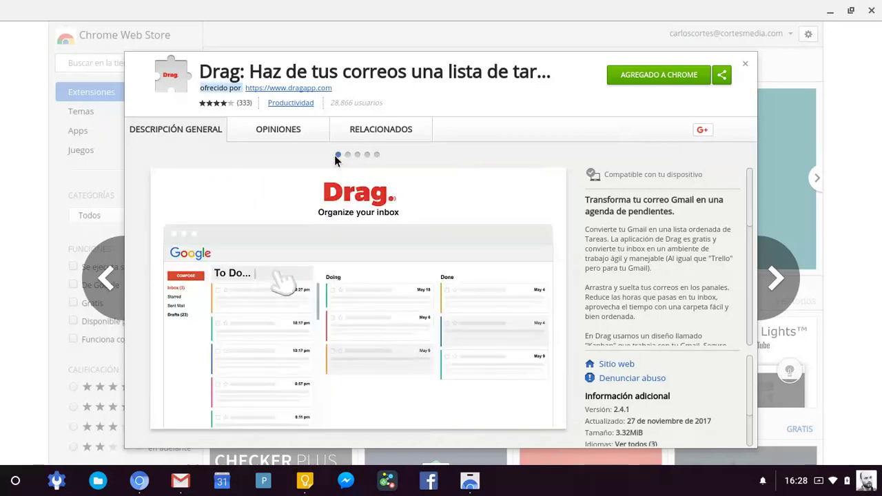
{"action": "left_click", "coordinate": [348, 155]}
{"action": "left_click", "coordinate": [367, 153]}
{"action": "left_click", "coordinate": [377, 155]}
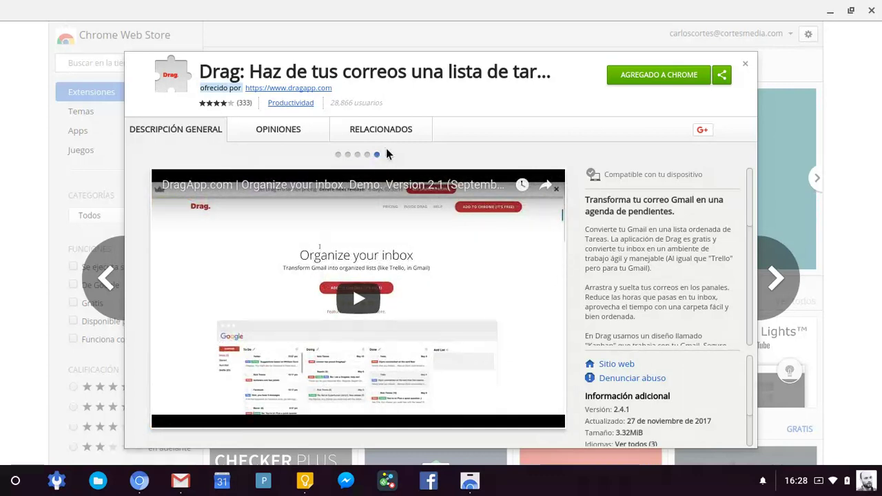
{"action": "double_click", "coordinate": [523, 15]}
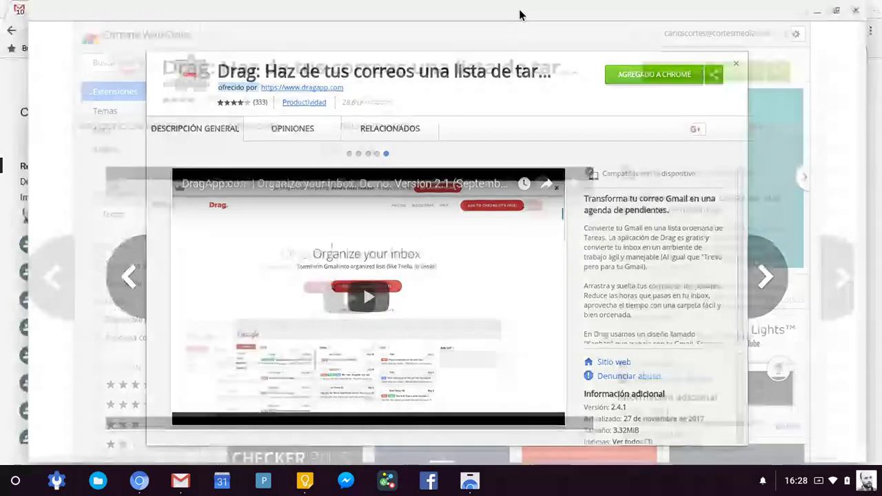
{"action": "left_click", "coordinate": [768, 10]}
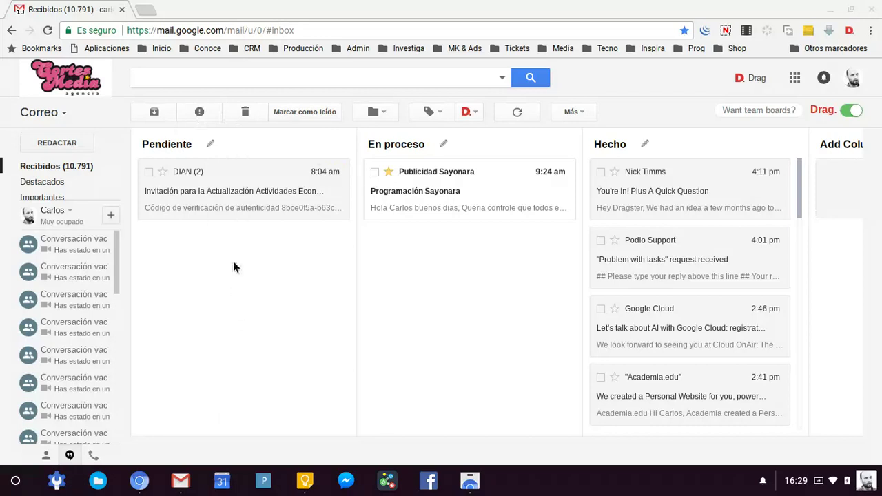
Zoom the inbox board out to 80%, open and cancel the naming of a new column, and restore the default zoom.
{"action": "left_click", "coordinate": [458, 350]}
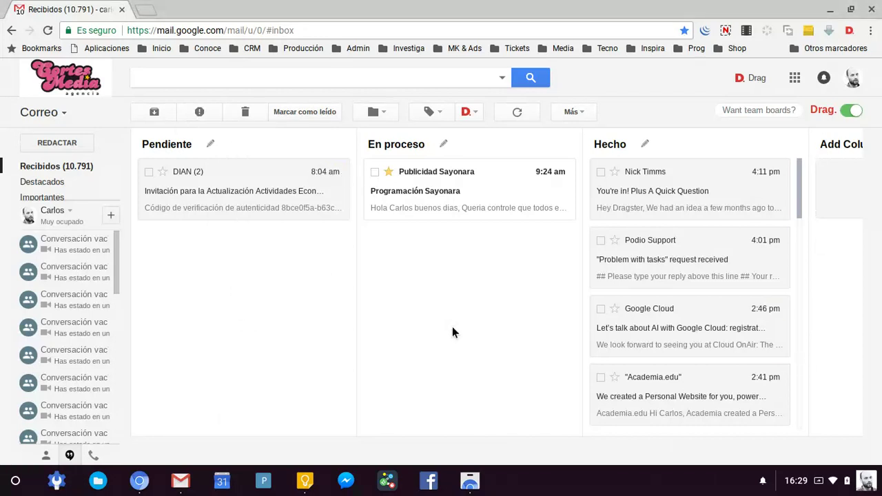
{"action": "key", "text": "ctrl+minus"}
{"action": "key", "text": "ctrl+minus"}
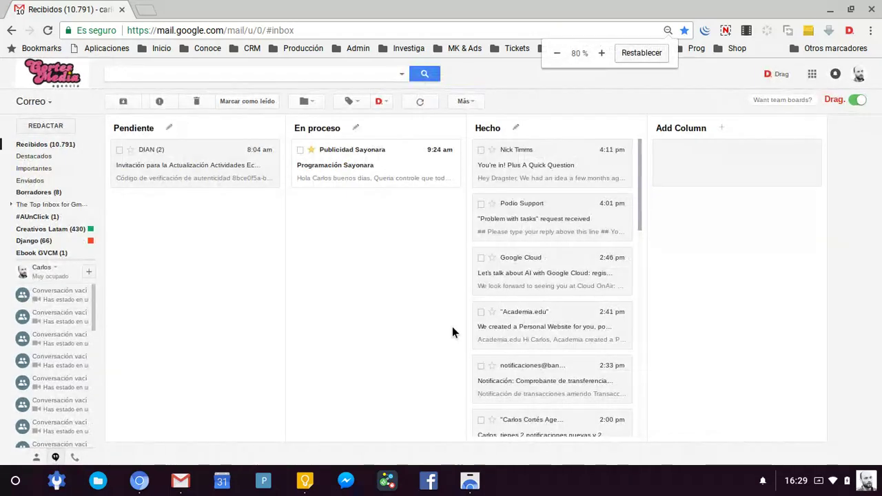
{"action": "left_click", "coordinate": [721, 129]}
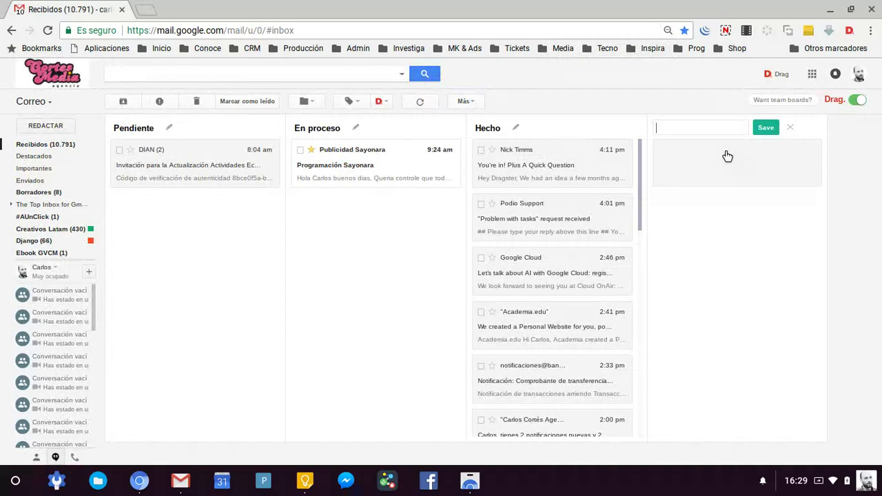
{"action": "left_click", "coordinate": [790, 128]}
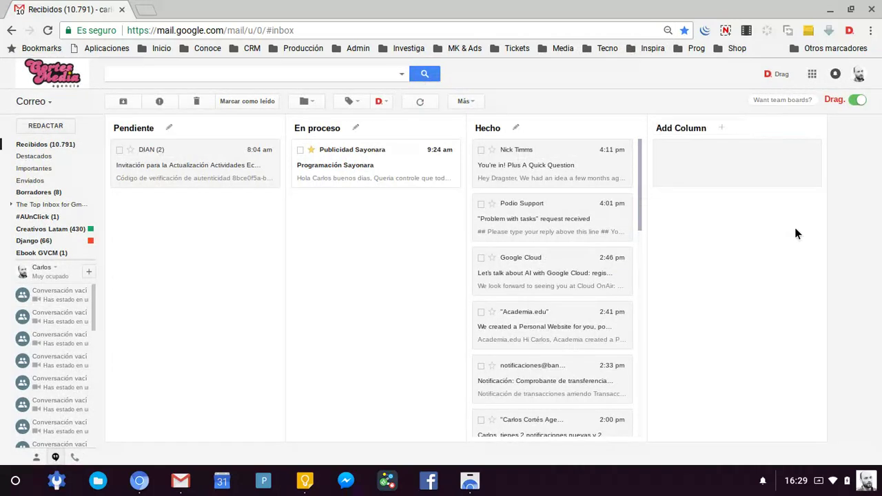
{"action": "key", "text": "ctrl+0"}
Open the Pendiente and En proceso column names for editing, cancelling each without changes.
{"action": "left_click", "coordinate": [211, 144]}
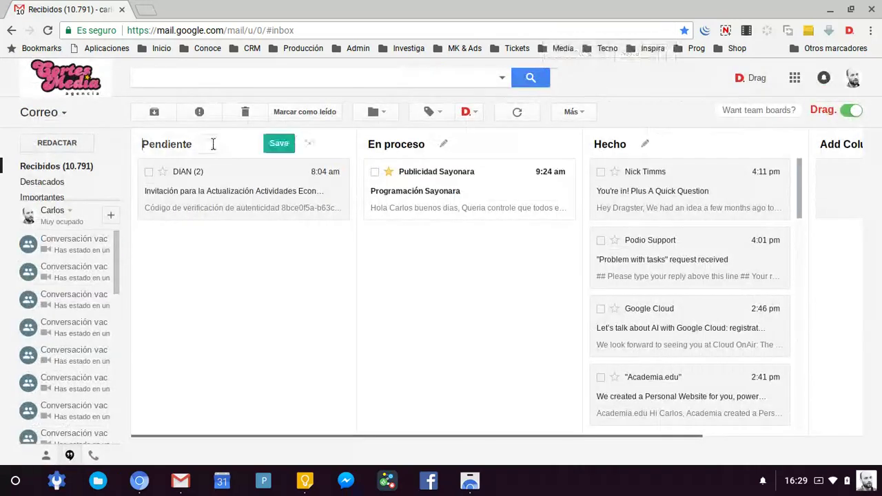
{"action": "left_click", "coordinate": [309, 143]}
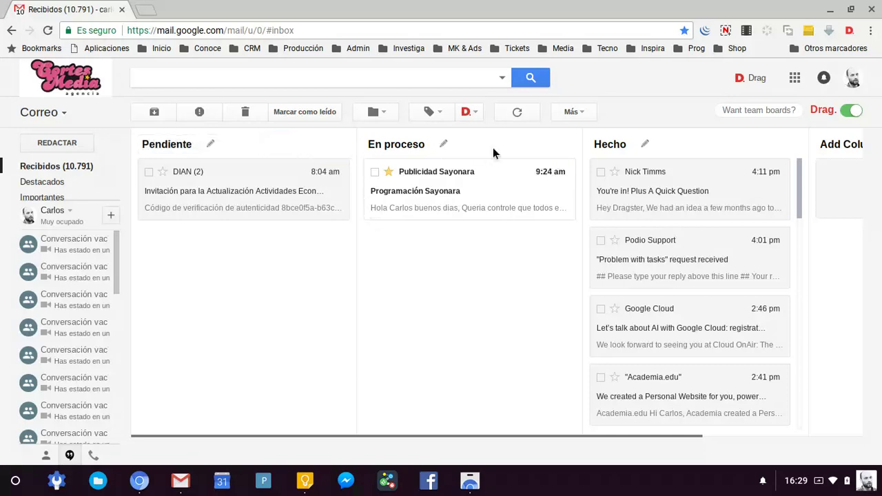
{"action": "left_click", "coordinate": [444, 144]}
{"action": "left_click", "coordinate": [531, 143]}
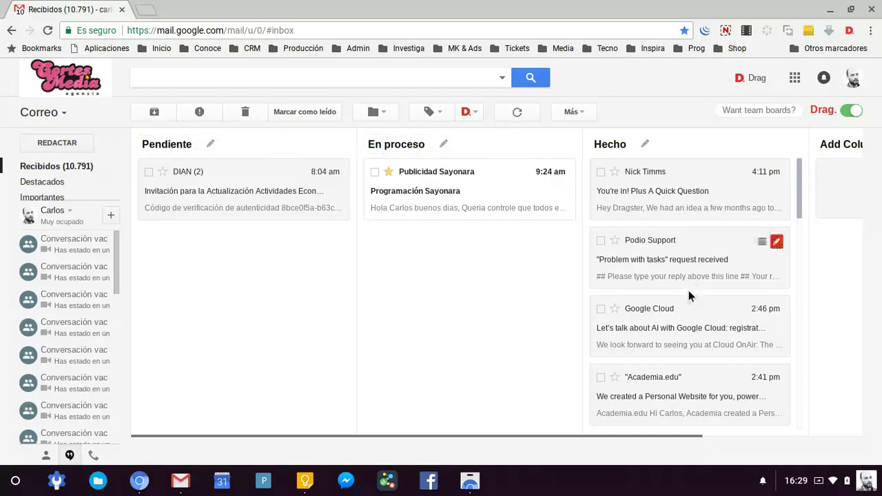
{"action": "scroll", "coordinate": [599, 331], "scroll_direction": "down", "scroll_amount": 1}
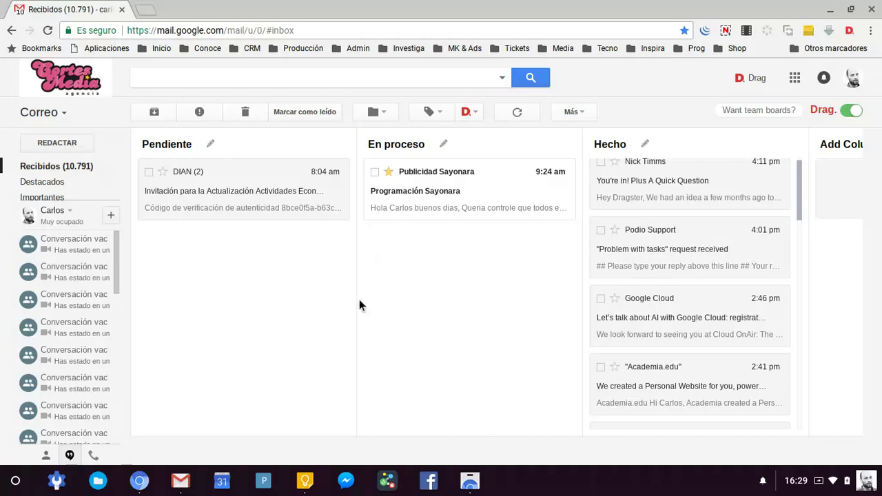
Compose a test e-mail to the account owner's own address with the subject "sddddd" and send it.
{"action": "left_click", "coordinate": [44, 146]}
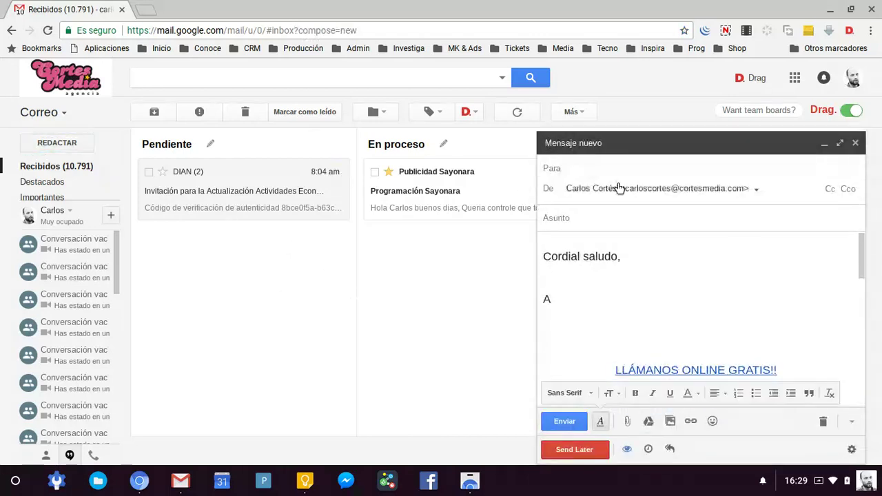
{"action": "type", "text": "carlos"}
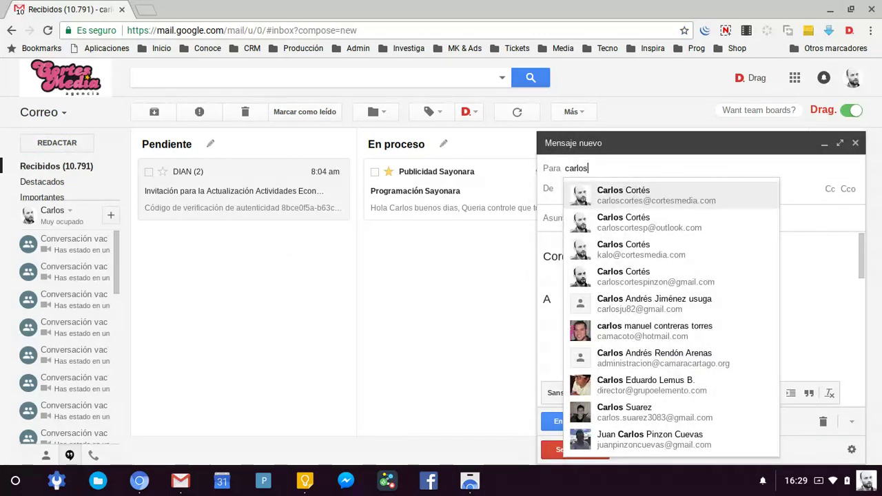
{"action": "left_click", "coordinate": [629, 191]}
{"action": "left_click", "coordinate": [604, 221]}
{"action": "type", "text": "sddddd"}
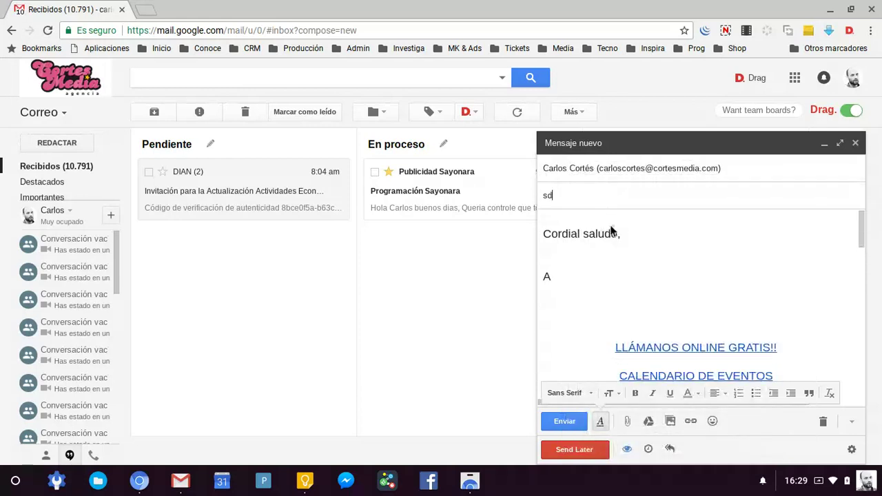
{"action": "left_click", "coordinate": [564, 422]}
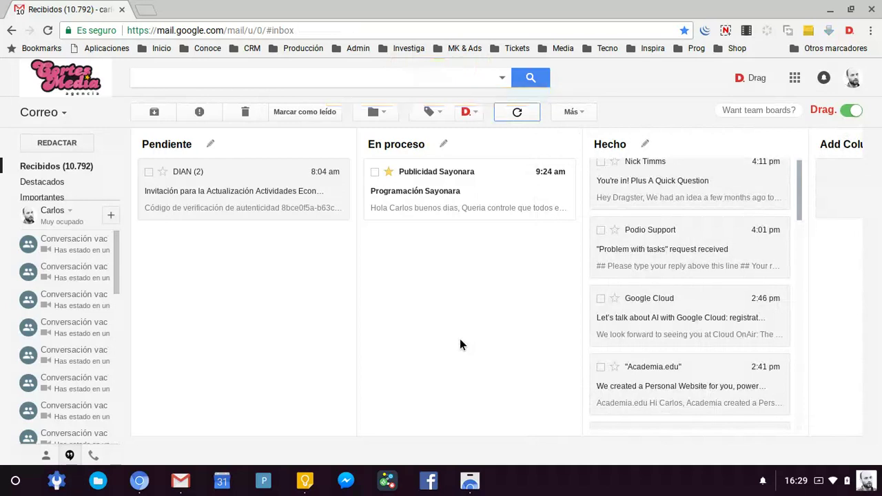
Refresh the inbox and move the "sddddd" e-mail from the Pendiente column to En proceso.
{"action": "left_click", "coordinate": [83, 169]}
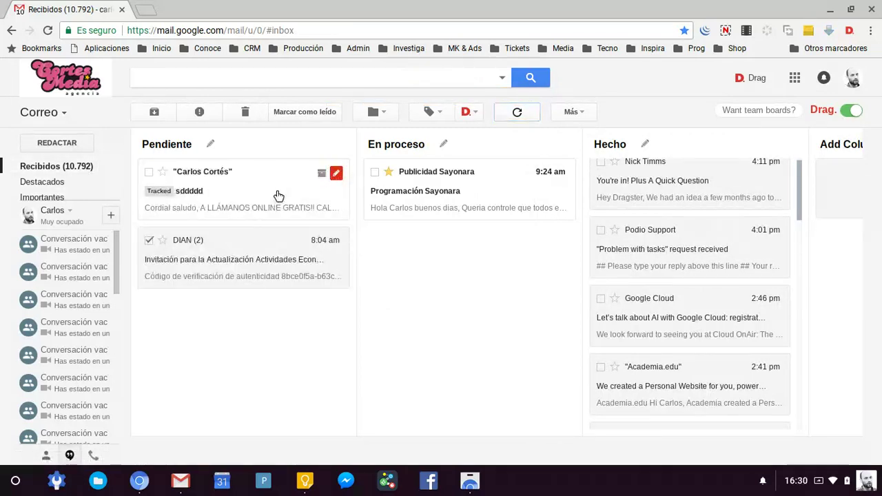
{"action": "left_click_drag", "start_coordinate": [266, 183], "coordinate": [456, 254]}
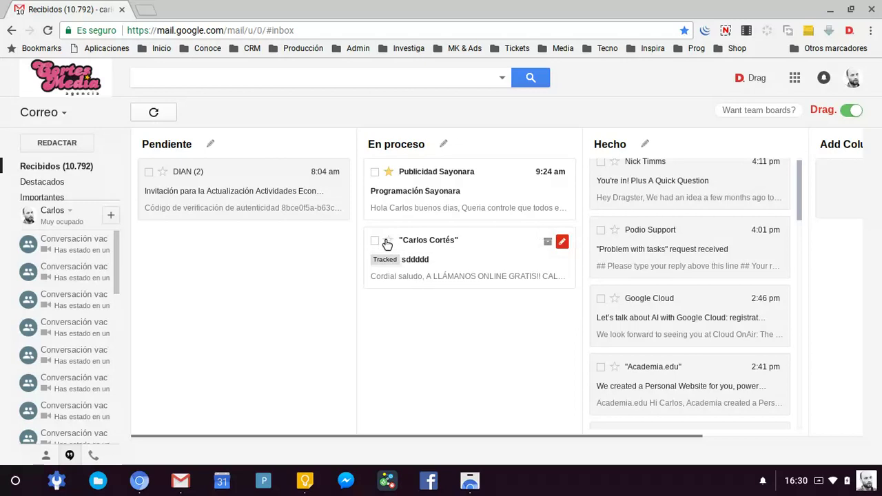
{"action": "left_click", "coordinate": [375, 241]}
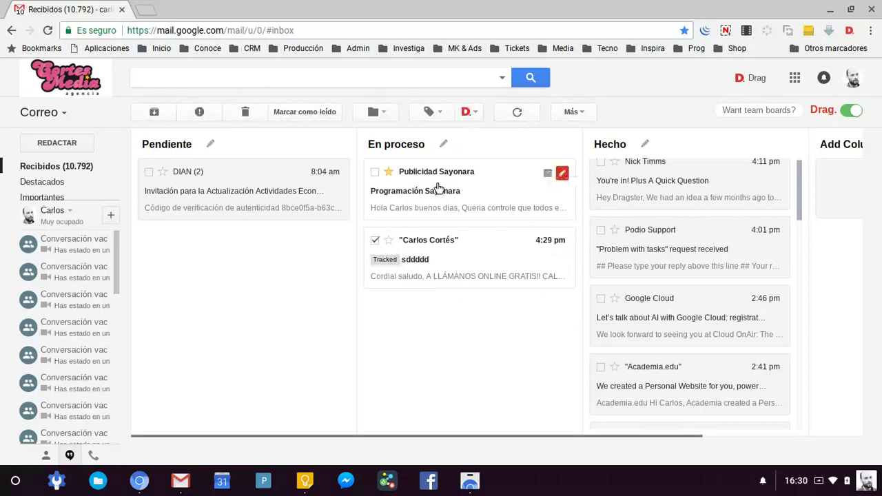
{"action": "left_click", "coordinate": [375, 240]}
{"action": "left_click_drag", "start_coordinate": [468, 254], "coordinate": [451, 235]}
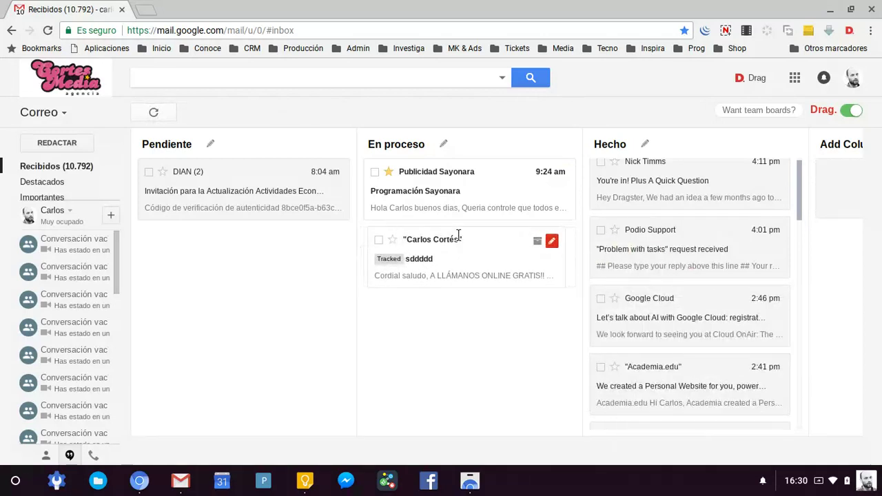
Select the "sddddd" e-mail in En proceso and send it to the Hecho column.
{"action": "left_click", "coordinate": [375, 241]}
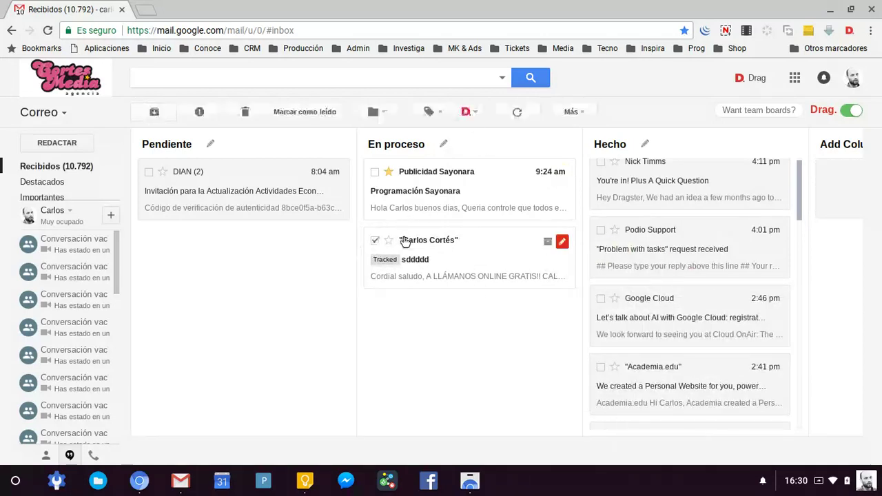
{"action": "left_click", "coordinate": [471, 115]}
{"action": "left_click", "coordinate": [486, 190]}
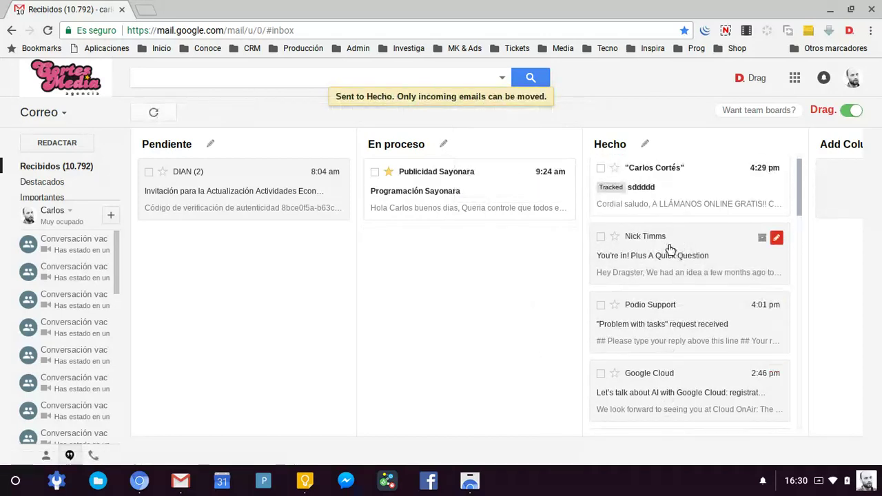
Open the "sddddd" e-mail in Hecho, read the "Hey Dragster, You're Almost In! ;)" e-mail in Pendiente, and return to the board.
{"action": "left_click", "coordinate": [701, 192]}
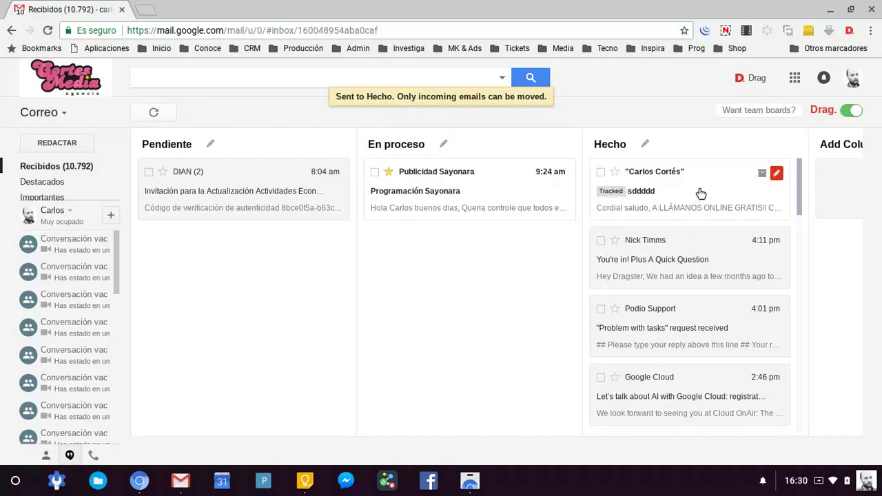
{"action": "left_click", "coordinate": [152, 116]}
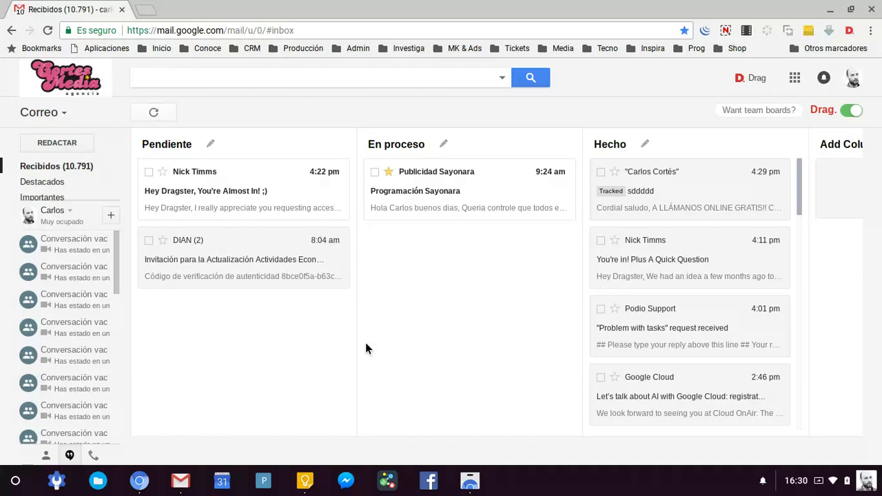
{"action": "left_click", "coordinate": [247, 199]}
{"action": "scroll", "coordinate": [491, 330], "scroll_direction": "down", "scroll_amount": 10}
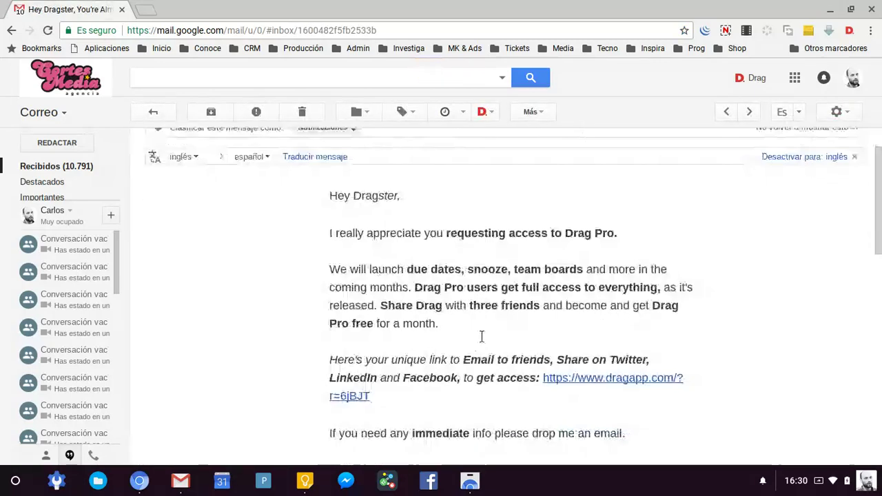
{"action": "scroll", "coordinate": [491, 330], "scroll_direction": "up", "scroll_amount": 10}
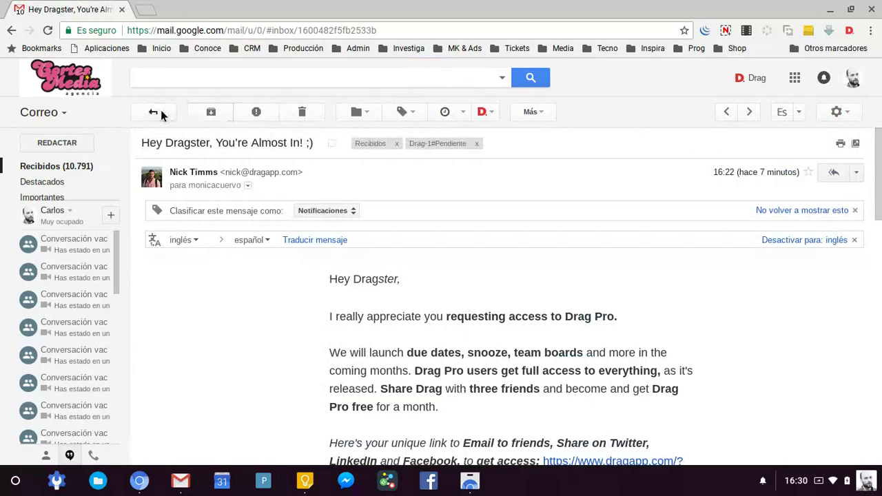
{"action": "left_click", "coordinate": [155, 113]}
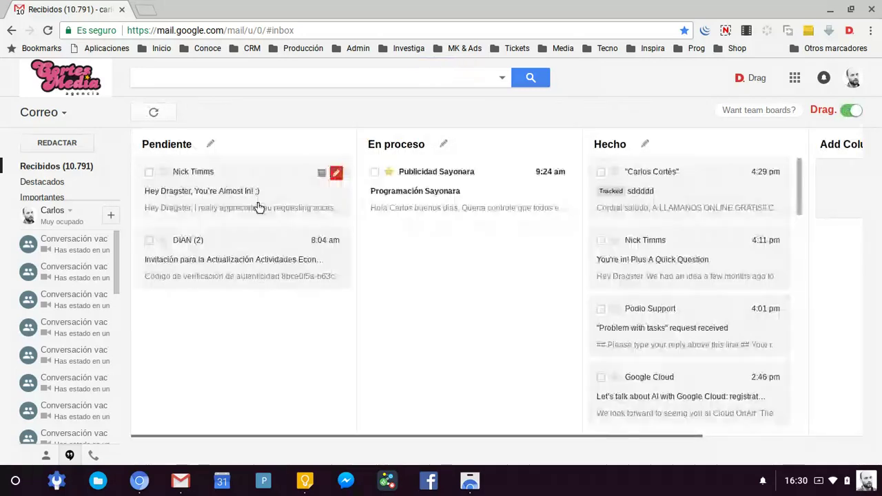
Select the "Hey Dragster, You're Almost In! ;)" e-mail in Pendiente and send it to the Hecho column.
{"action": "left_click_drag", "start_coordinate": [259, 200], "coordinate": [225, 168]}
{"action": "left_click", "coordinate": [150, 172]}
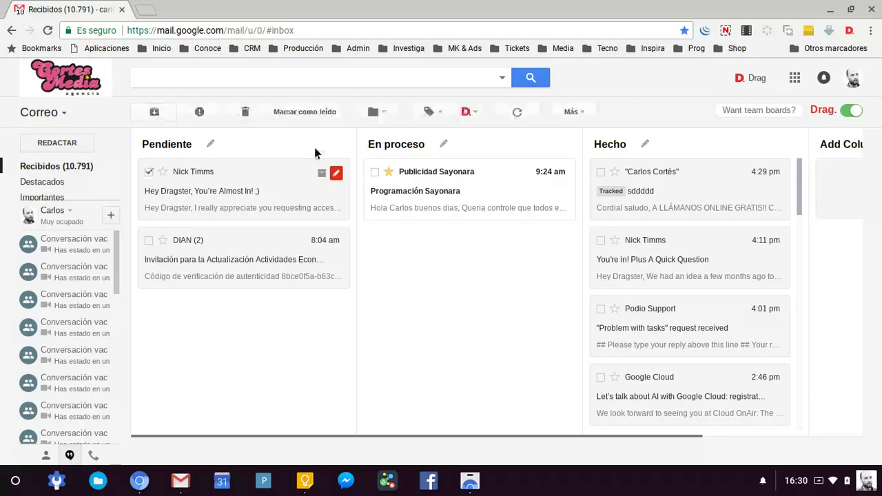
{"action": "left_click", "coordinate": [474, 112]}
{"action": "left_click", "coordinate": [486, 189]}
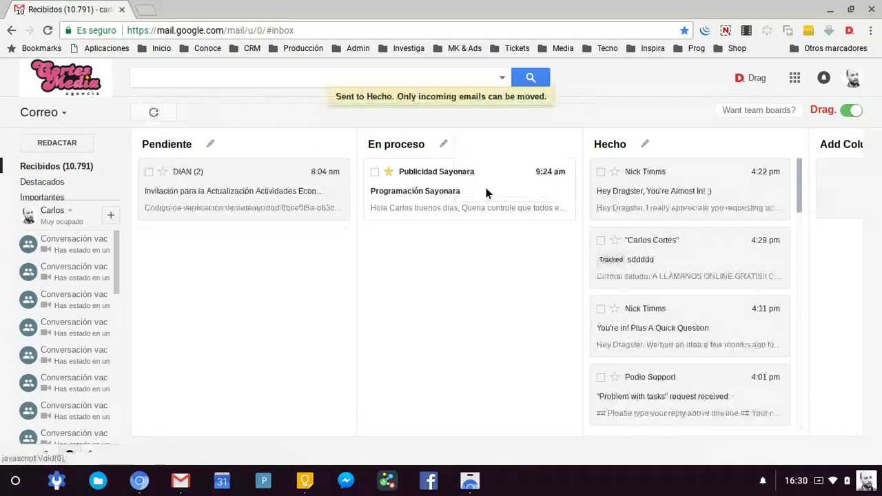
{"action": "left_click_drag", "start_coordinate": [701, 189], "coordinate": [692, 173]}
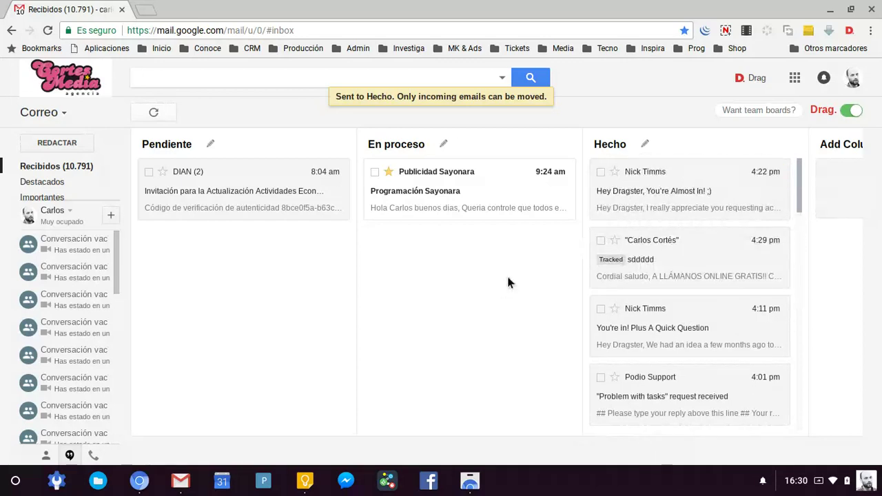